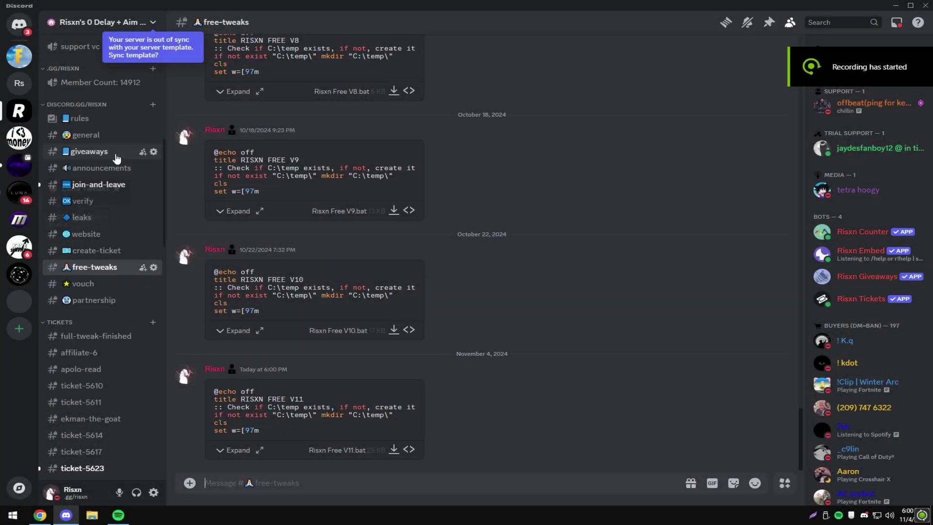
- Download Risxn Free V11.bat and scan it on VirusTotal, which reports 0/62 detections
click(394, 449)
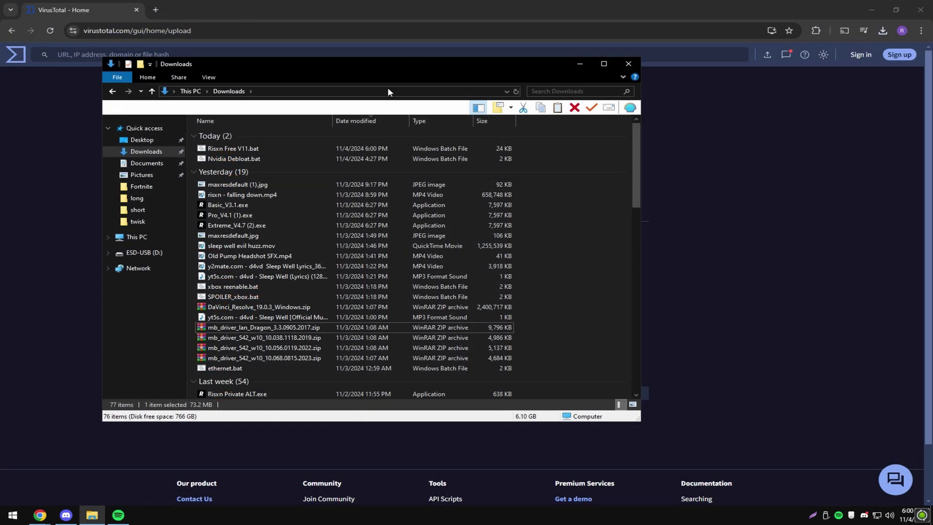
drag(261, 58, 638, 120)
click(583, 211)
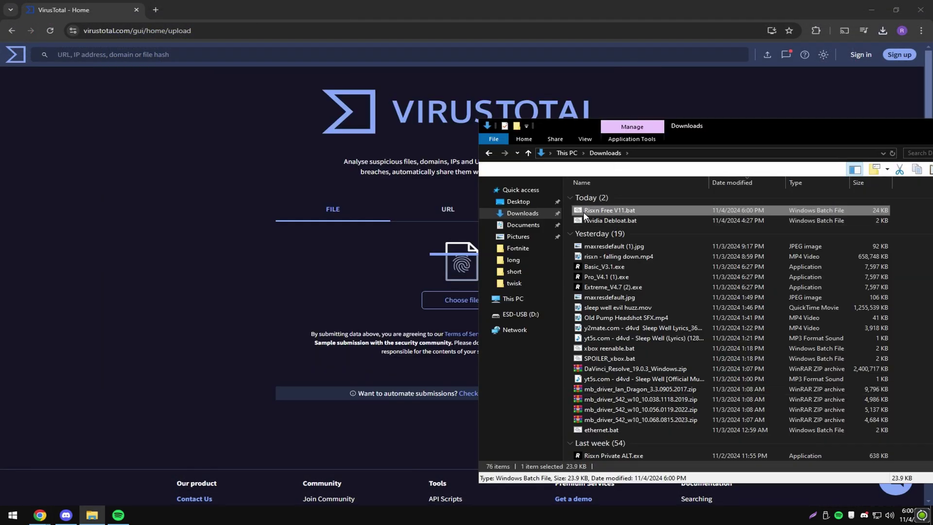
drag(583, 212, 349, 250)
click(480, 277)
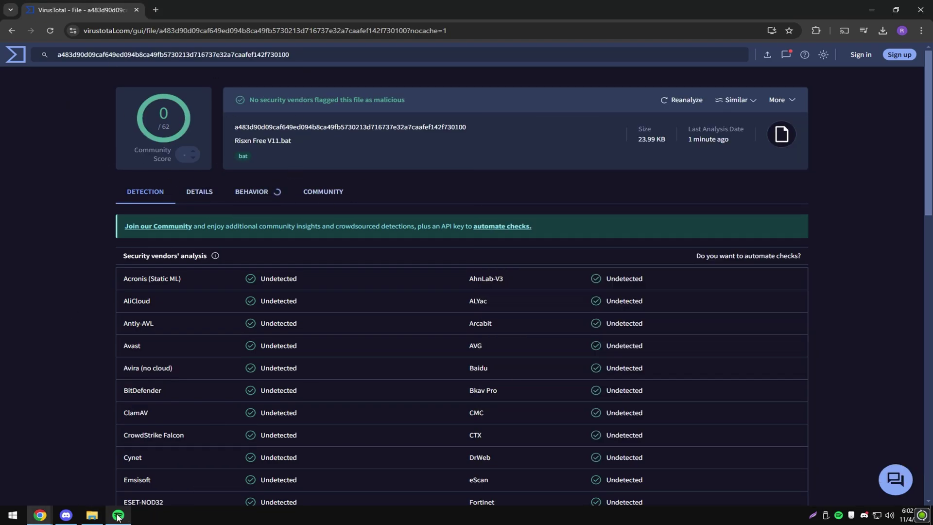
- Open Risxn Free V11.bat in maximized Notepad past the SmartScreen warning and scroll through its code
click(97, 515)
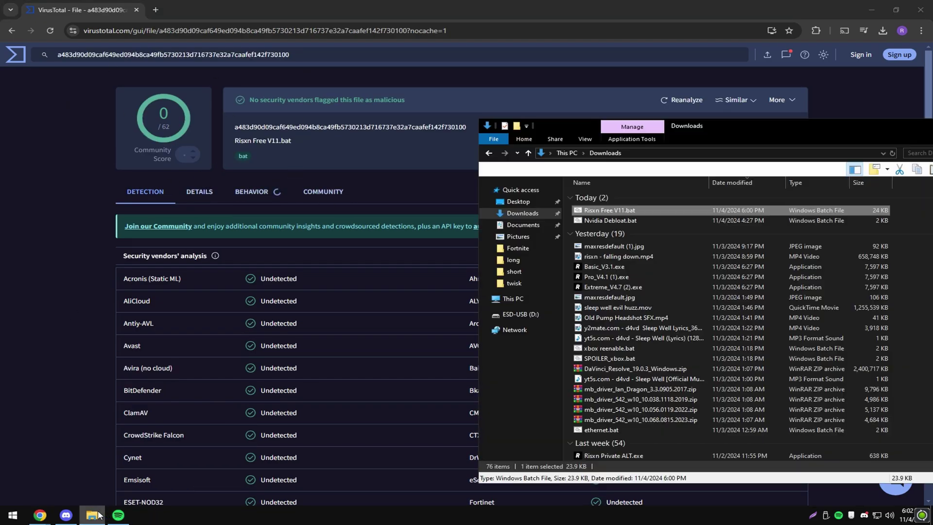
right_click(614, 213)
click(625, 222)
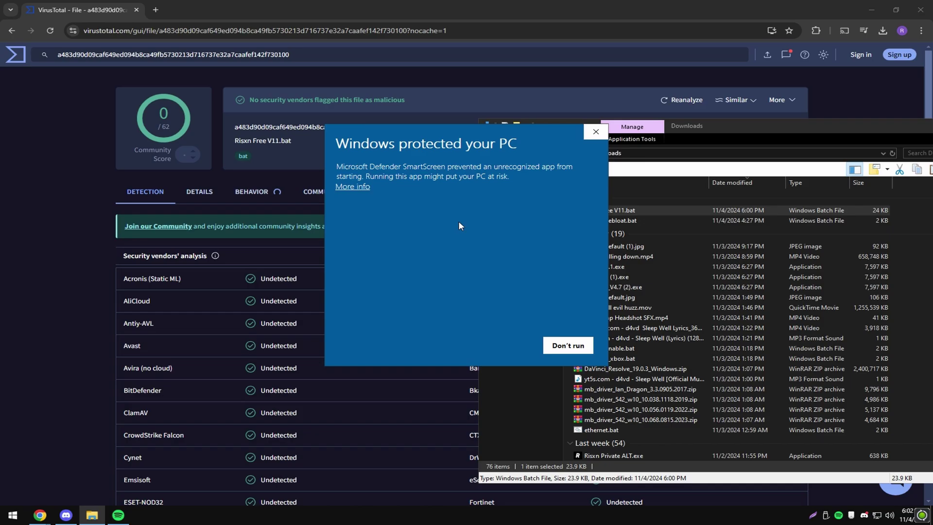
click(358, 194)
click(495, 345)
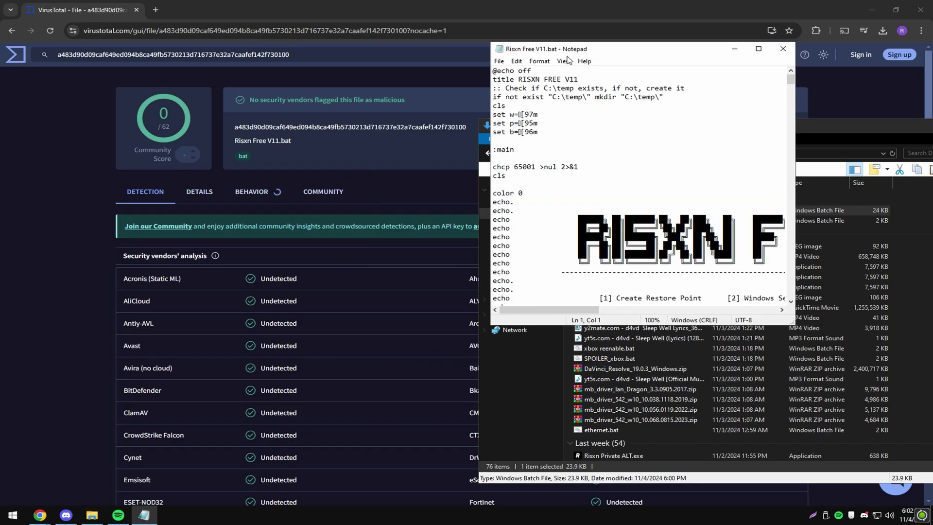
key(super+Up)
drag(928, 46, 929, 428)
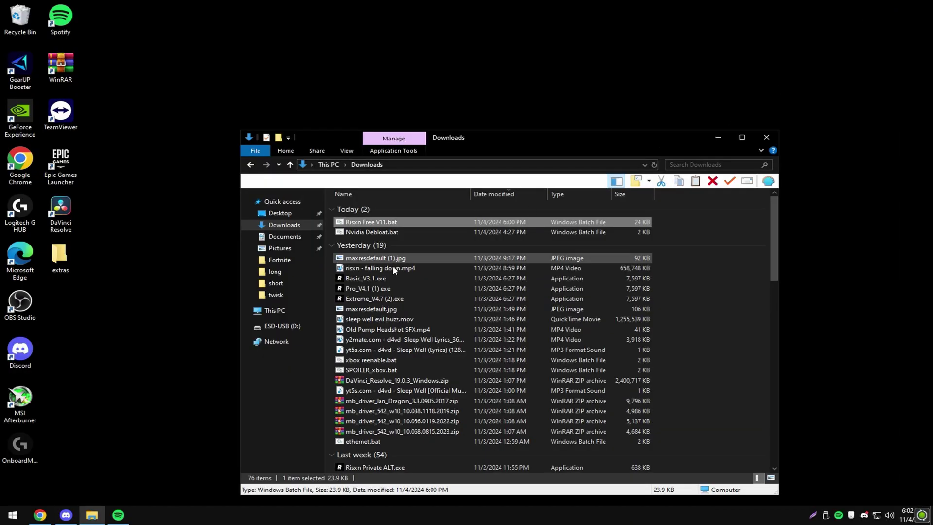
- Move Risxn Free V11.bat to the desktop and run it as administrator
drag(381, 222, 92, 307)
click(767, 137)
right_click(55, 316)
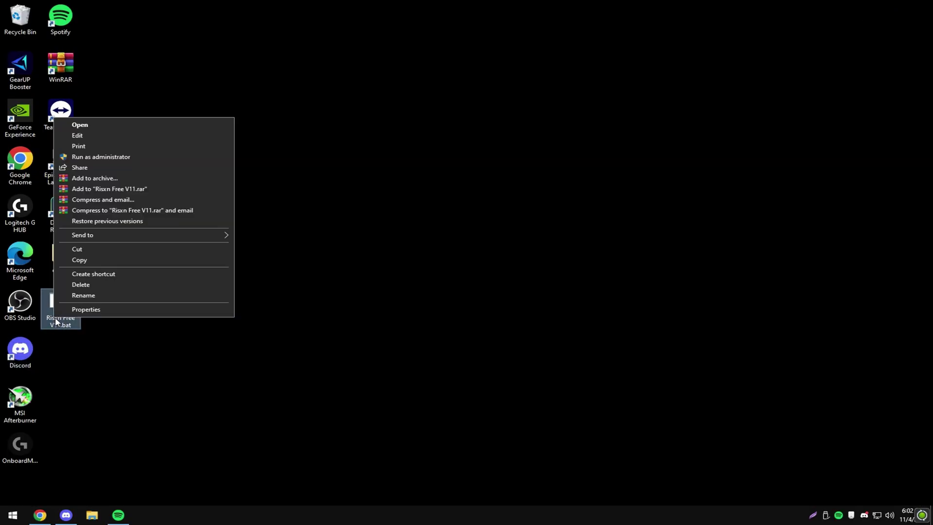
click(139, 157)
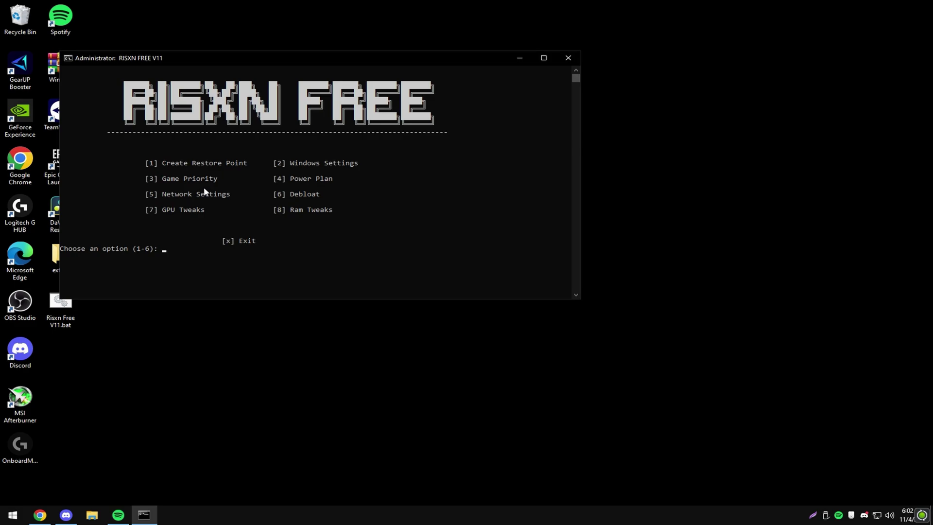
- Maximize the console and choose option 1 to create a restore point
drag(151, 56, 216, 57)
double_click(216, 57)
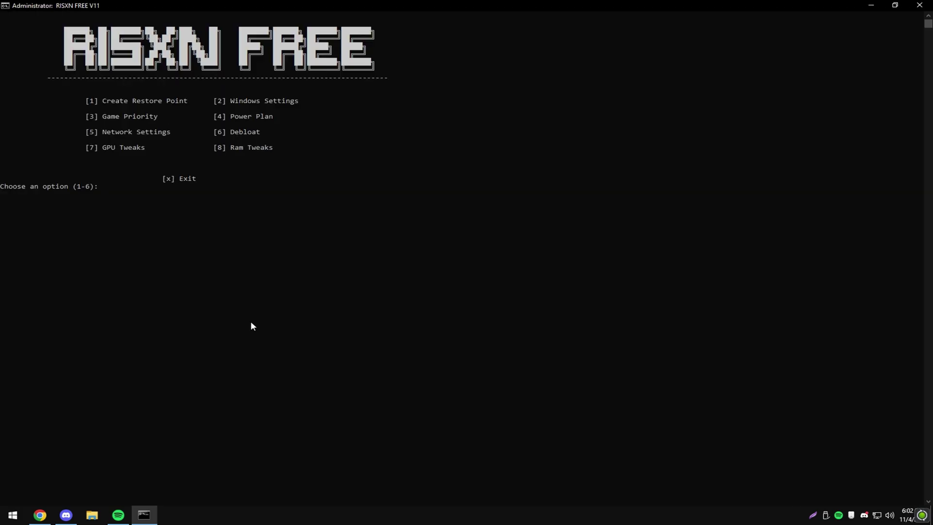
text(1)
key(Return)
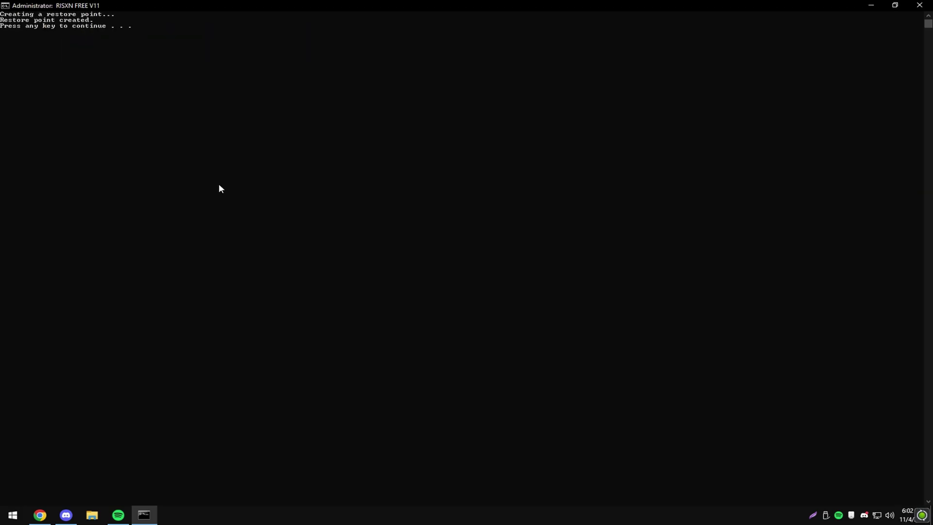
key(Return)
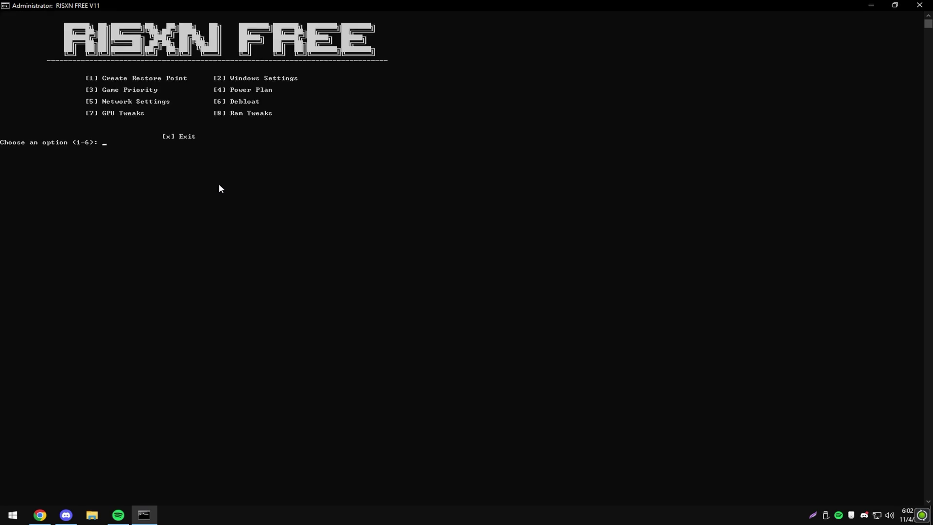
- Apply all Windows tweaks (option 2, then A) and set Valorant game priority with option 4
text(2)
key(Return)
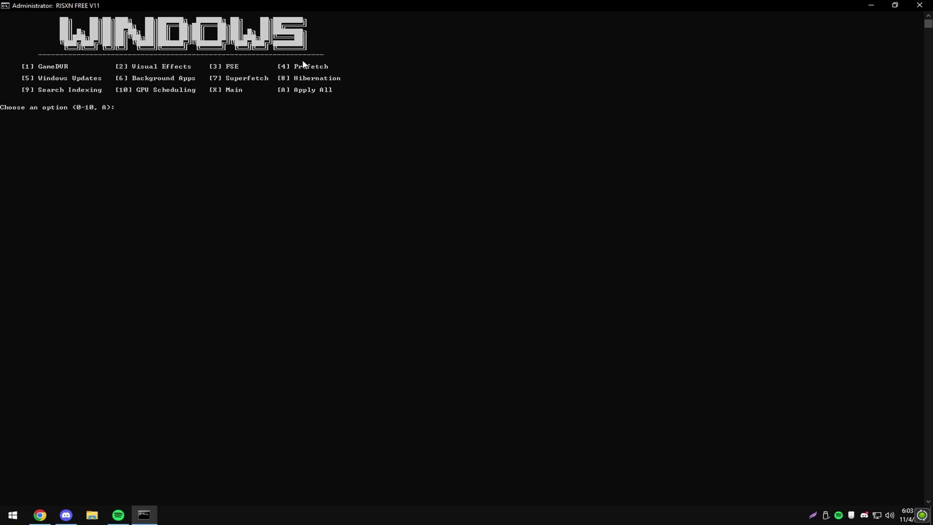
text(A)
key(Return)
key(Return)
text(x)
key(Return)
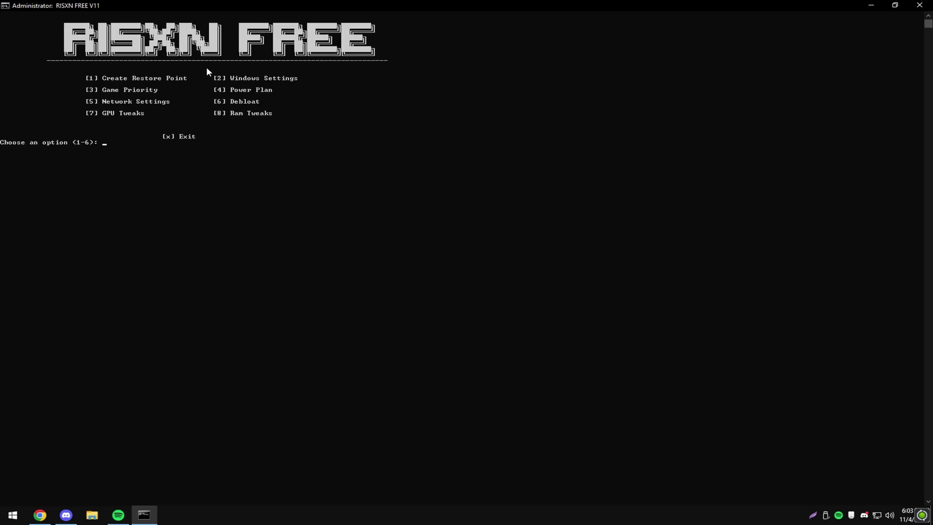
text(4)
key(Return)
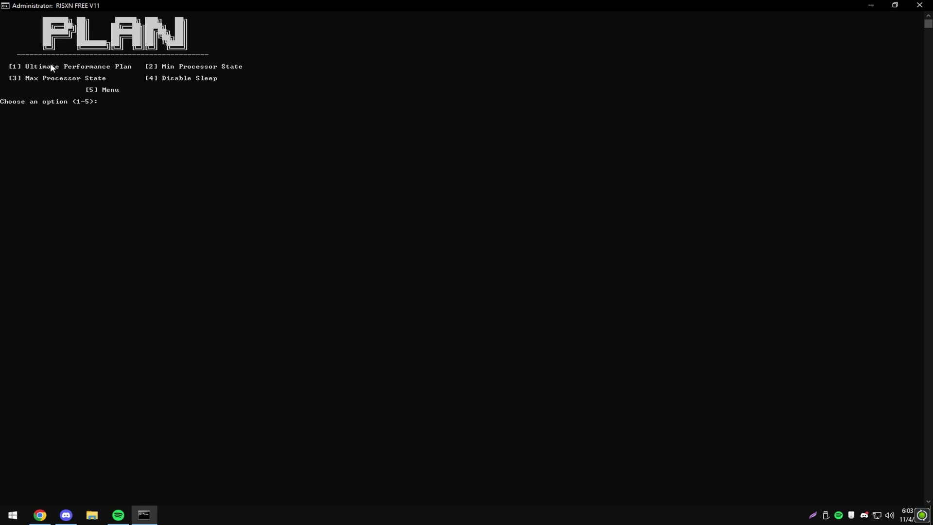
- In the Power Plan menu, apply Ultimate Performance (1), disable sleep (4), and return with 5
drag(22, 67, 136, 70)
right_click(136, 70)
text(1)
key(Return)
text(4)
key(Return)
text(5)
key(Return)
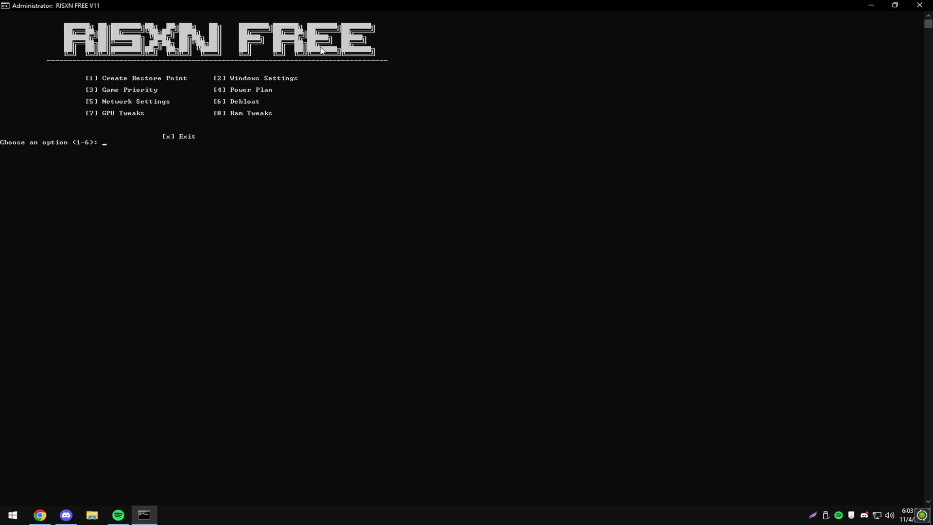
- Go through Network Settings (5) and open the GPU Tweaks menu (7)
text(5)
text(7)
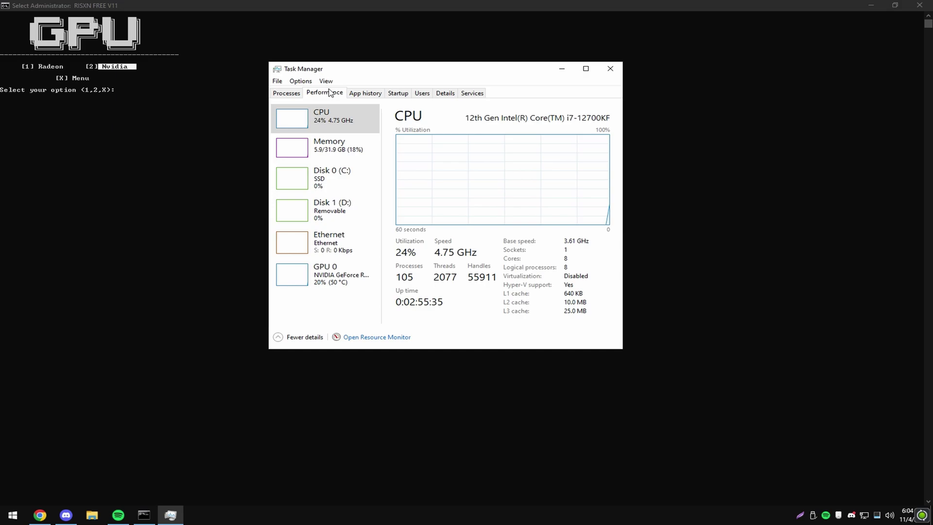
- View GPU 0's performance graphs in Task Manager, identifying the NVIDIA GeForce RTX 3070
click(329, 288)
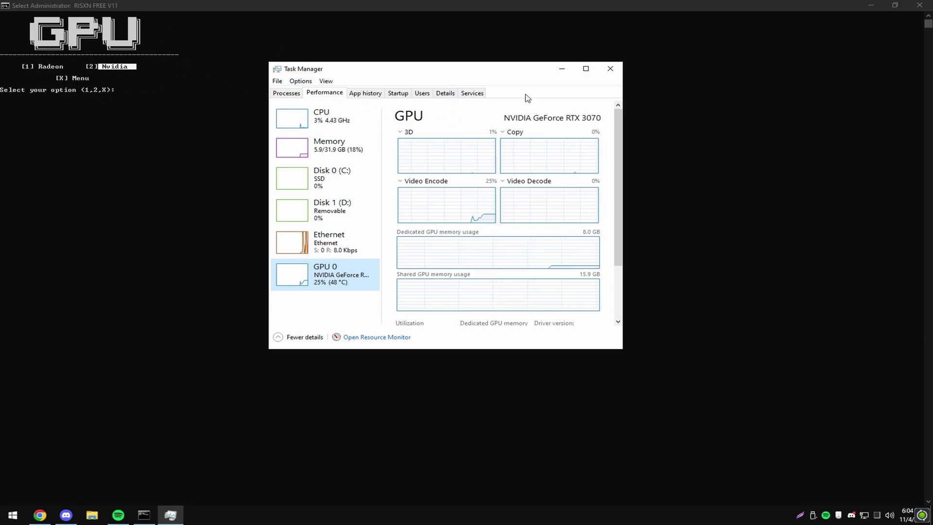
- Close Task Manager, correct the GPU choice, and open Ram Tweaks with option 8
click(610, 68)
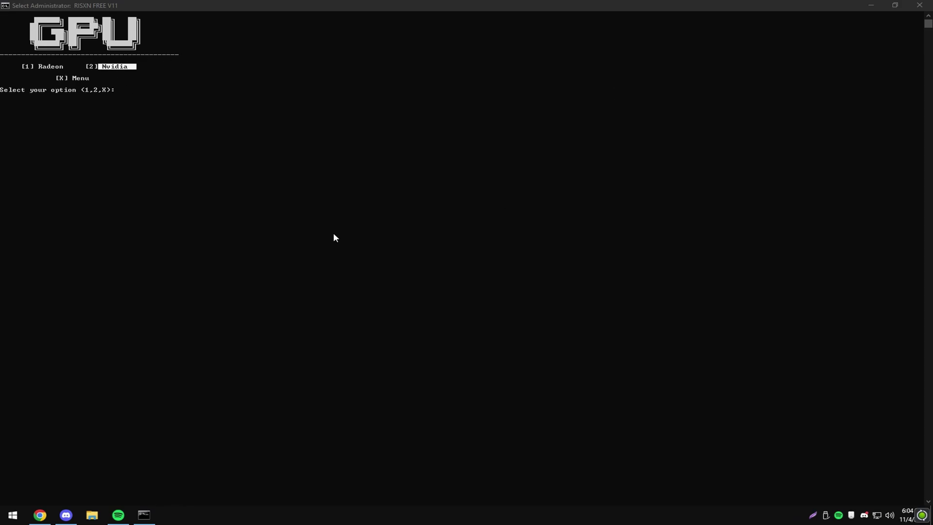
text(2)
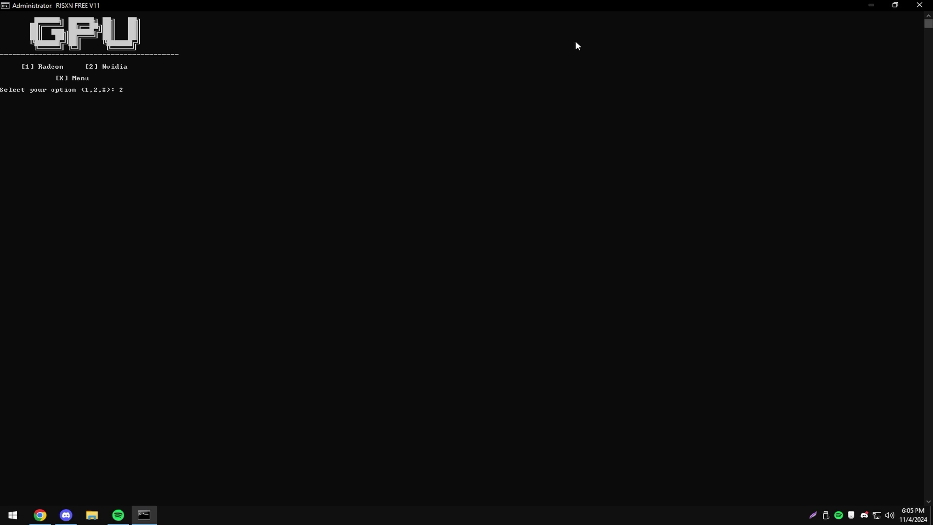
key(BackSpace)
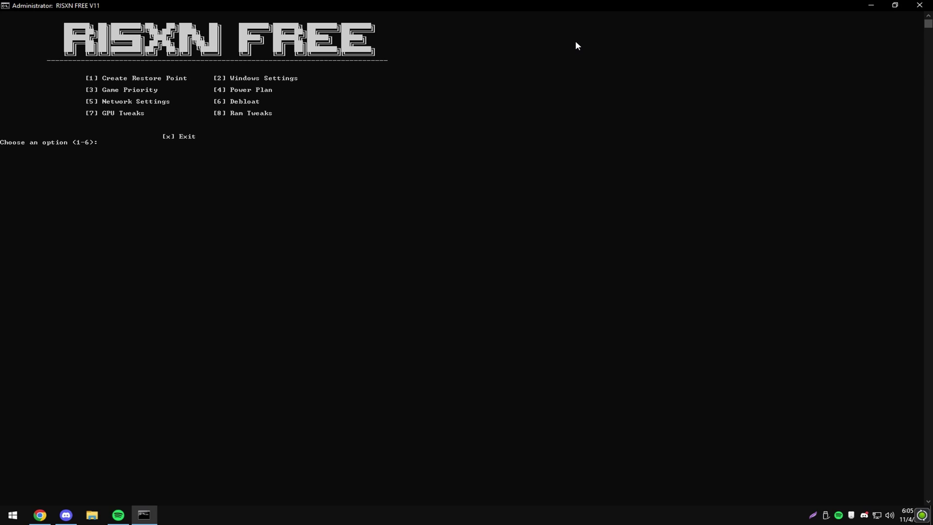
text(8)
key(Return)
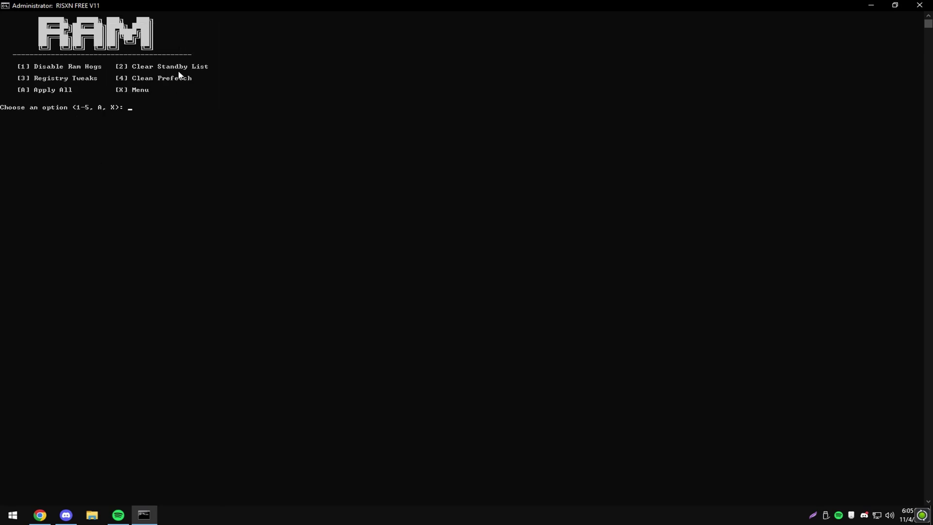
- Apply all RAM optimizations with option a, then exit to the main menu with x
text(a)
key(Return)
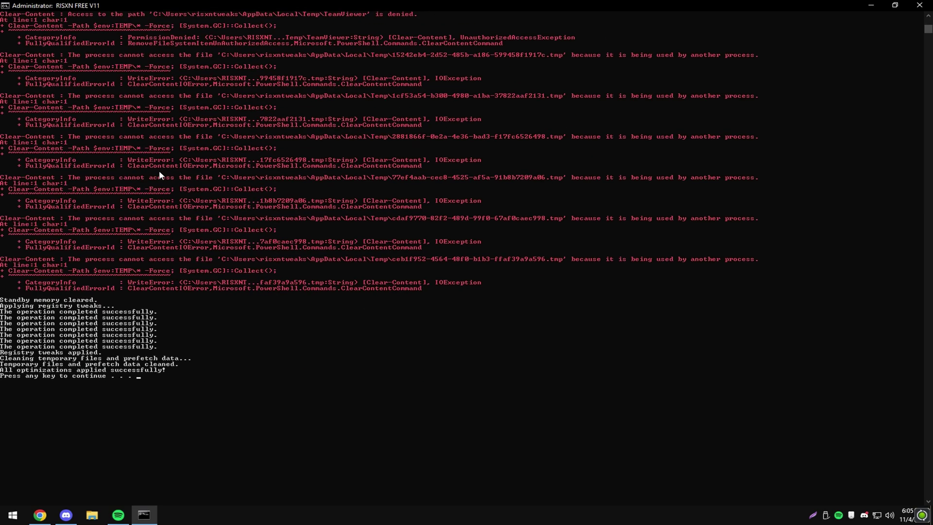
key(Return)
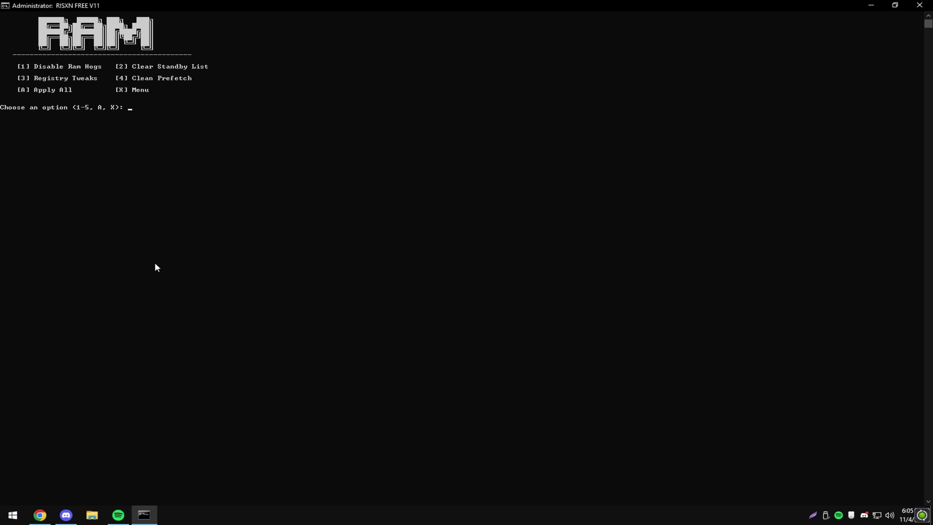
text(x)
key(Return)
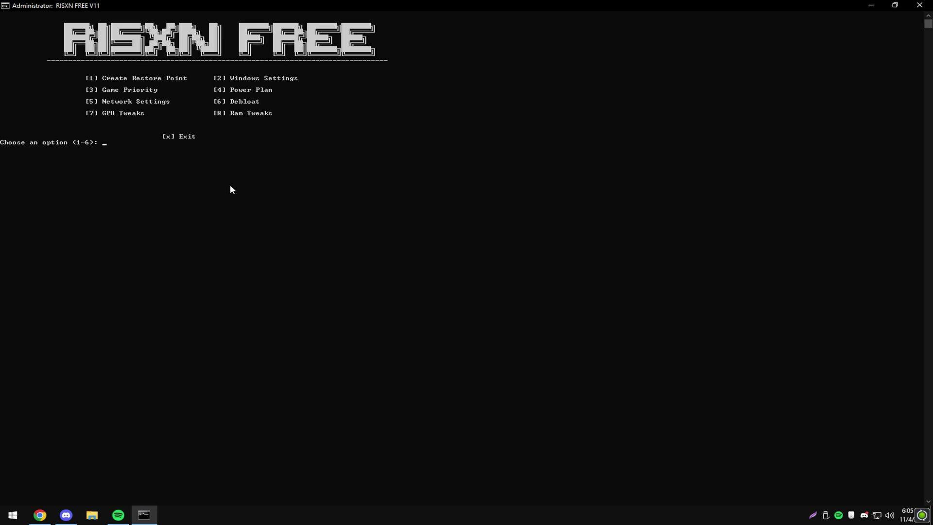
- Open Control Panel's Recovery page from Start search, then enter rstrui.exe in the Run box
key(super)
text(rev)
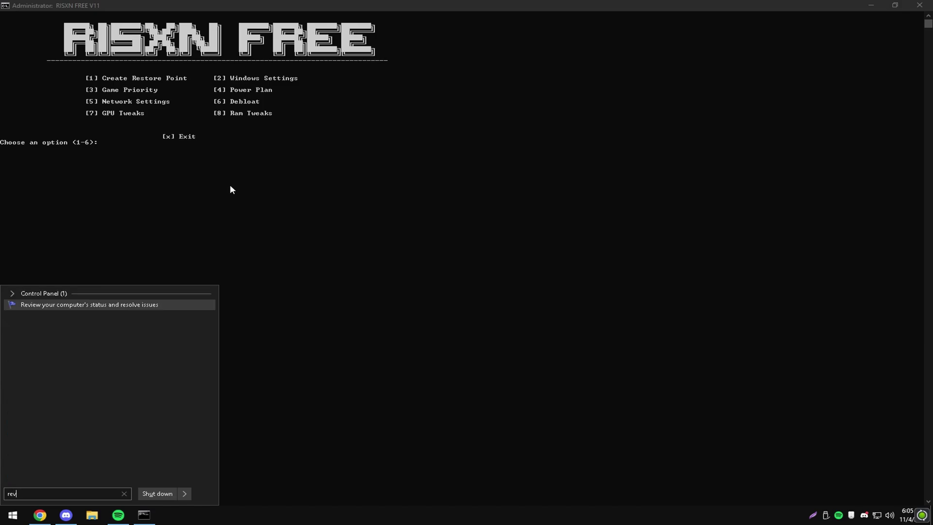
key(BackSpace)
text(covery)
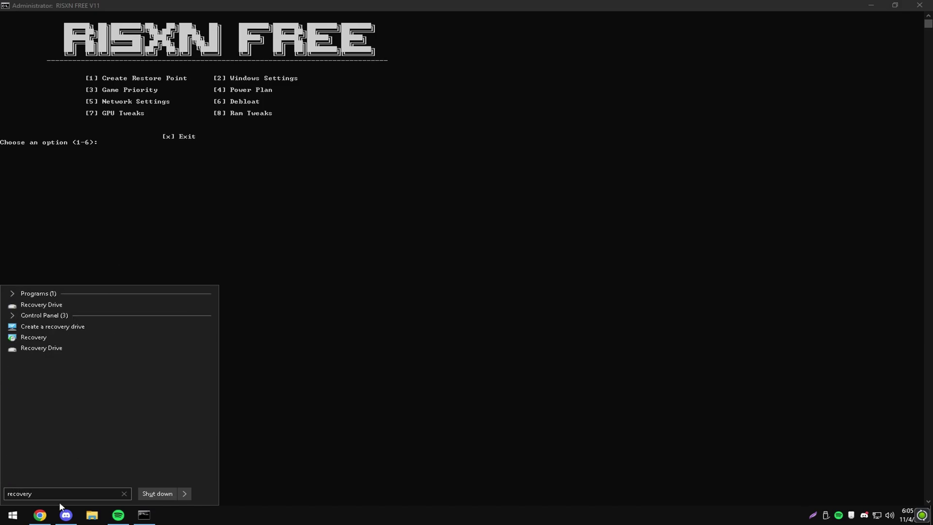
click(42, 338)
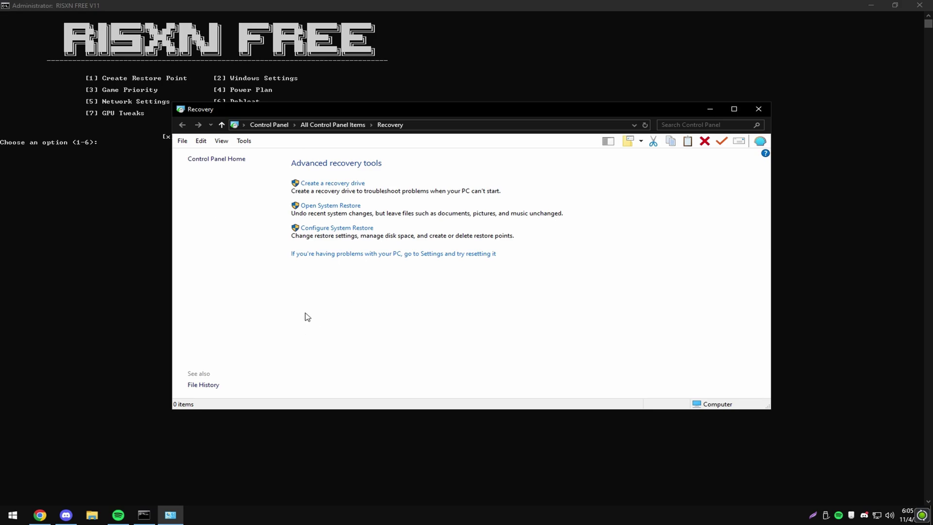
key(super+r)
text(rstrui.e)
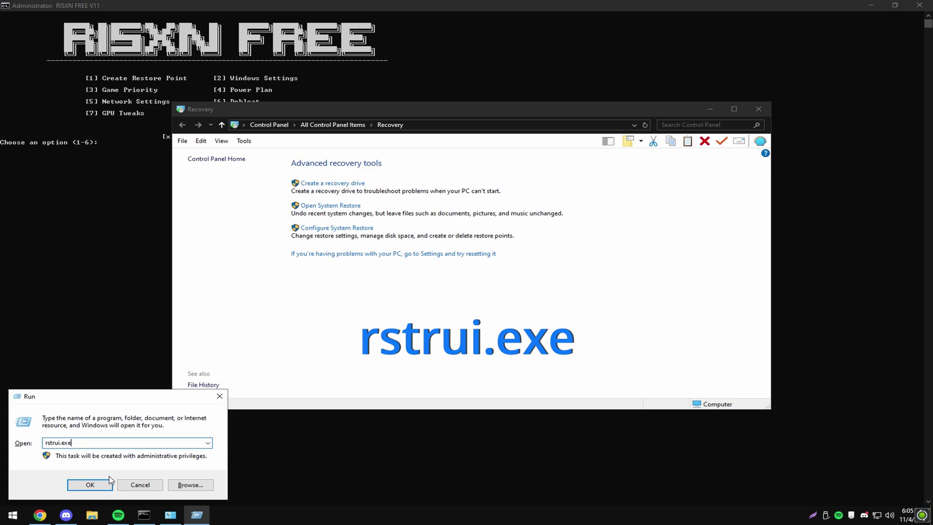
- Launch rstrui.exe and select the Risxn Free V10 restore point from the list of four
drag(100, 444, 46, 443)
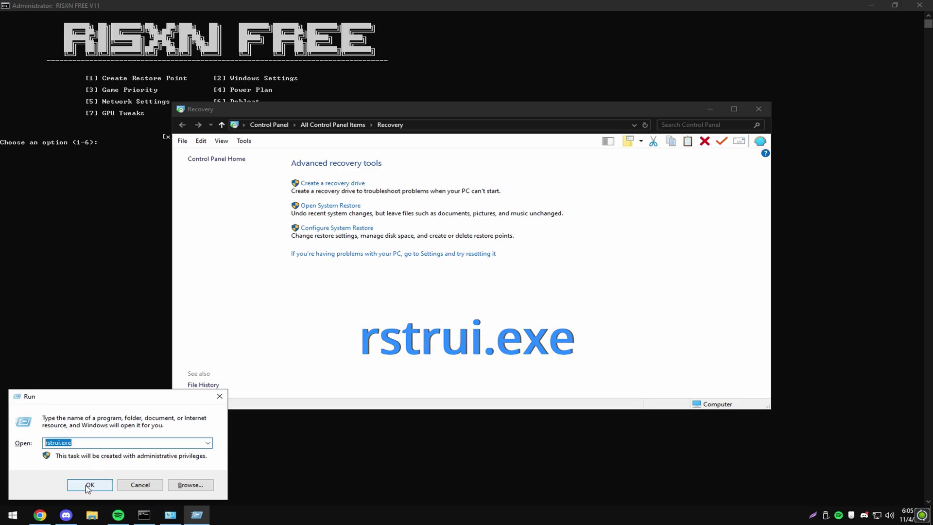
click(89, 485)
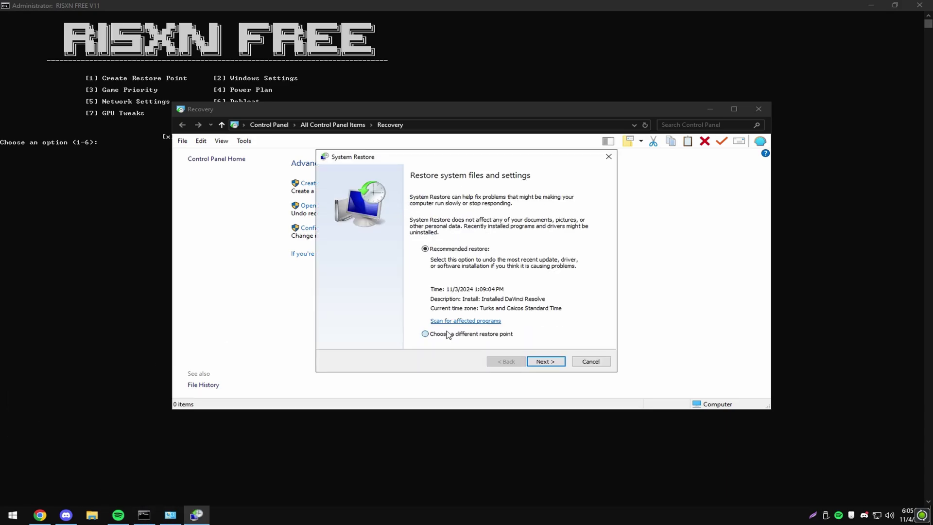
click(447, 334)
click(547, 364)
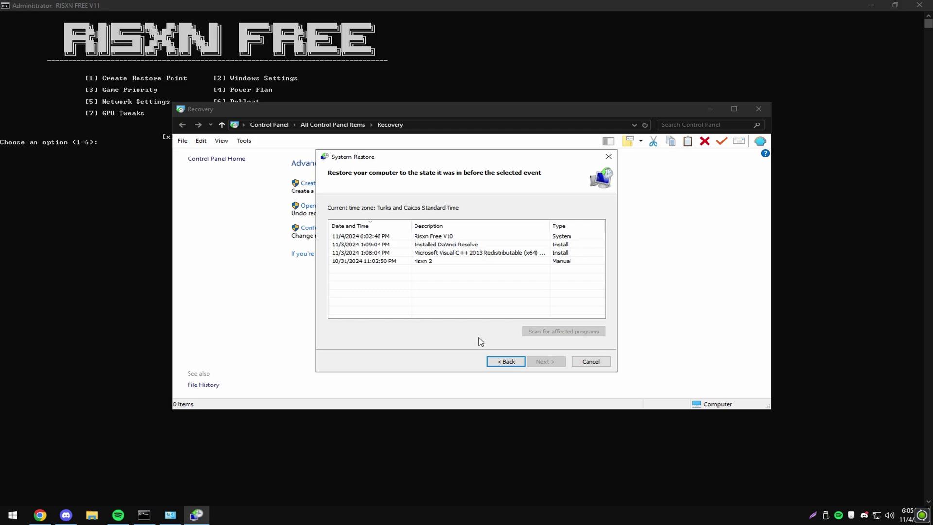
click(444, 237)
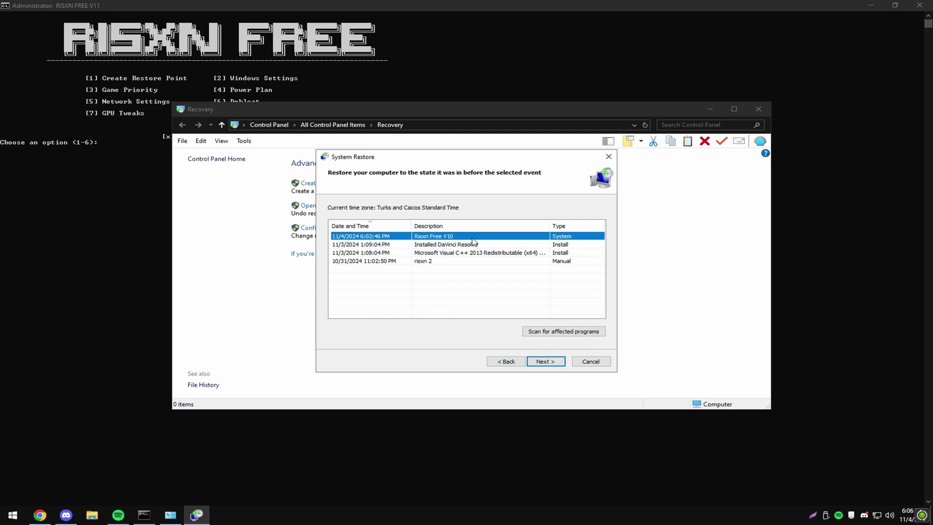